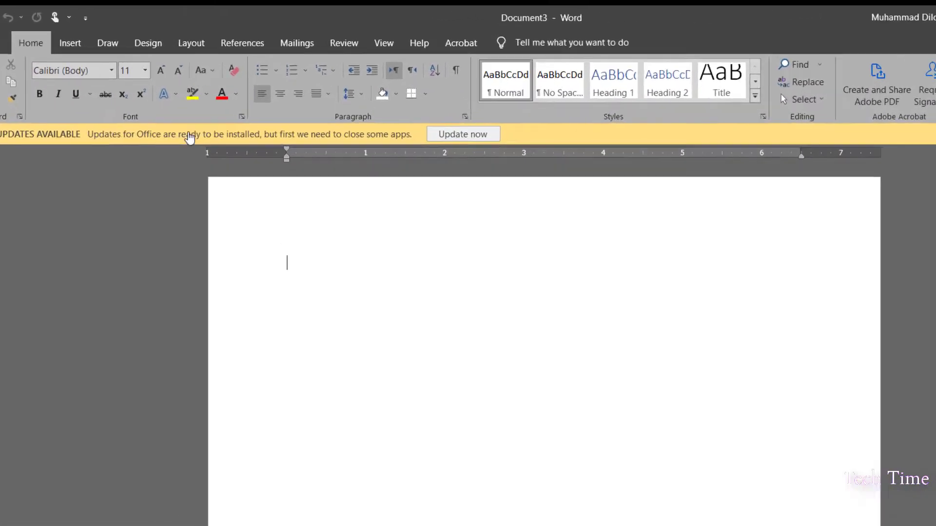
# Step: Switch to the Layout tab to reach the blank document's page settings
pyautogui.click(227, 88)
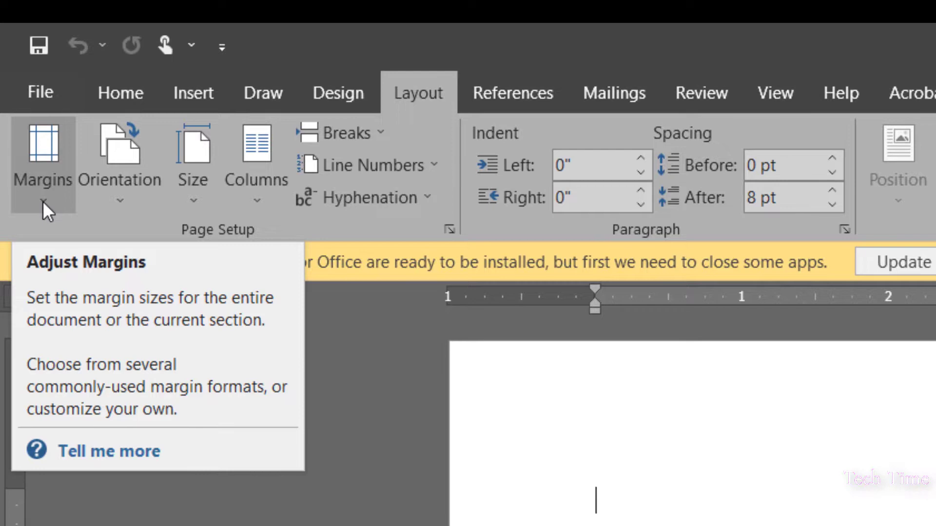
# Step: Open Custom Margins, set the top margin to 0.1 inch and copy that value
pyautogui.click(42, 201)
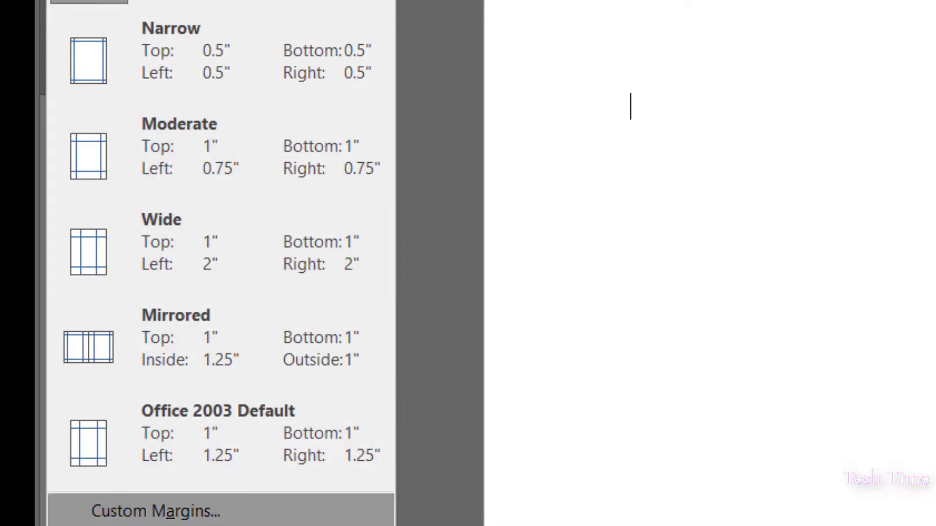
pyautogui.click(156, 512)
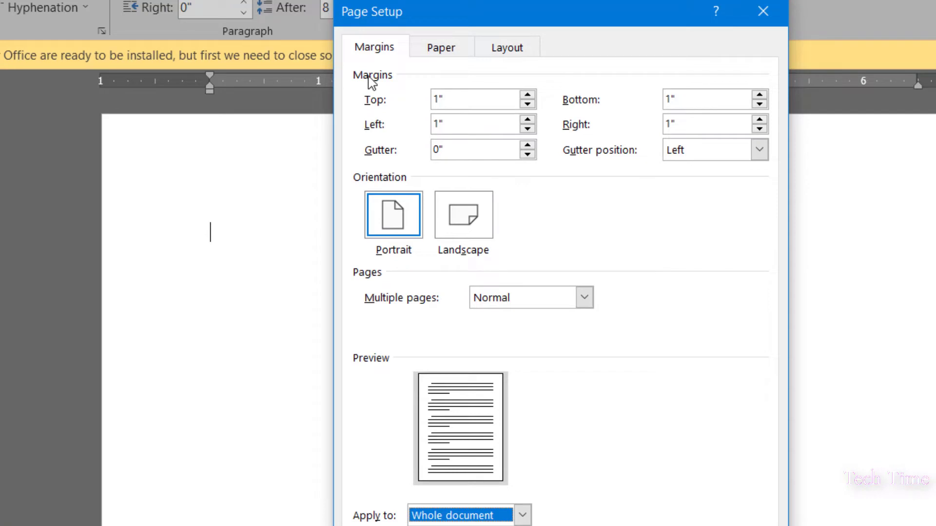
pyautogui.doubleClick(451, 101)
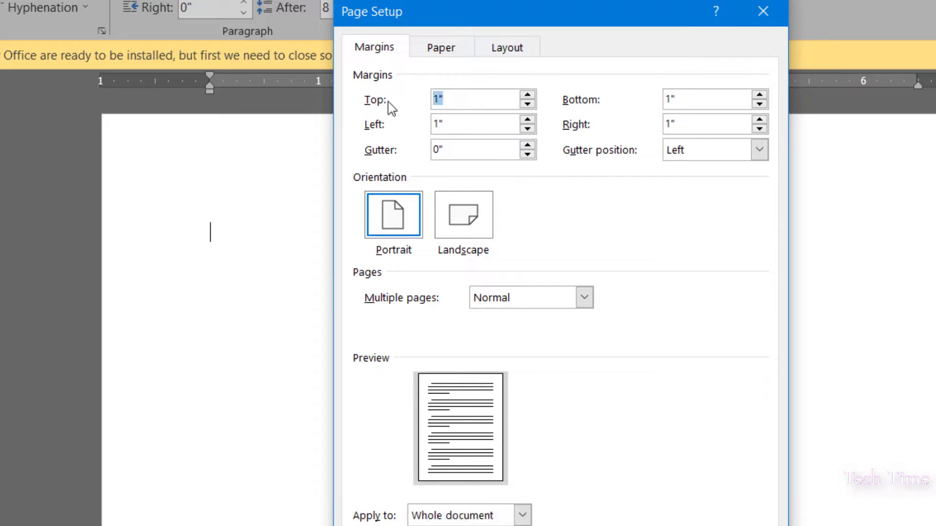
pyautogui.write('0.1')
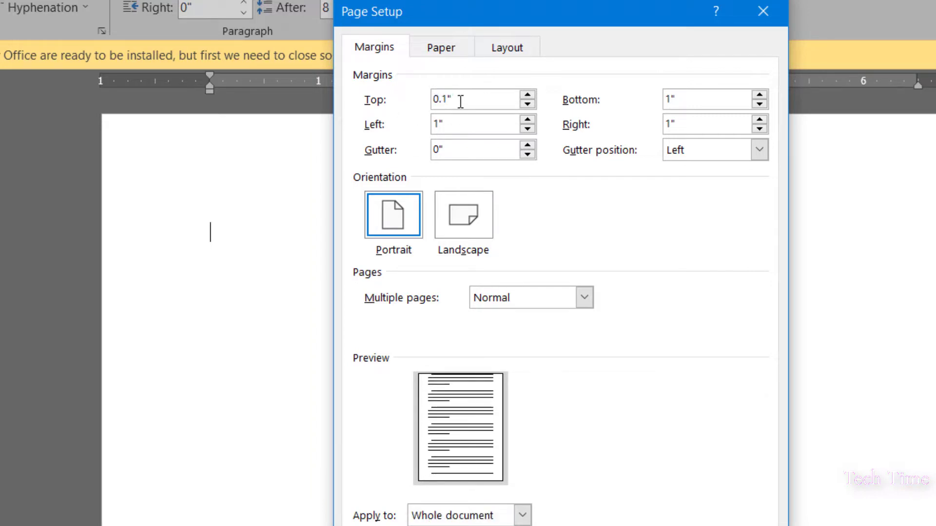
pyautogui.moveTo(460, 99); pyautogui.dragTo(415, 100)
pyautogui.rightClick(442, 99)
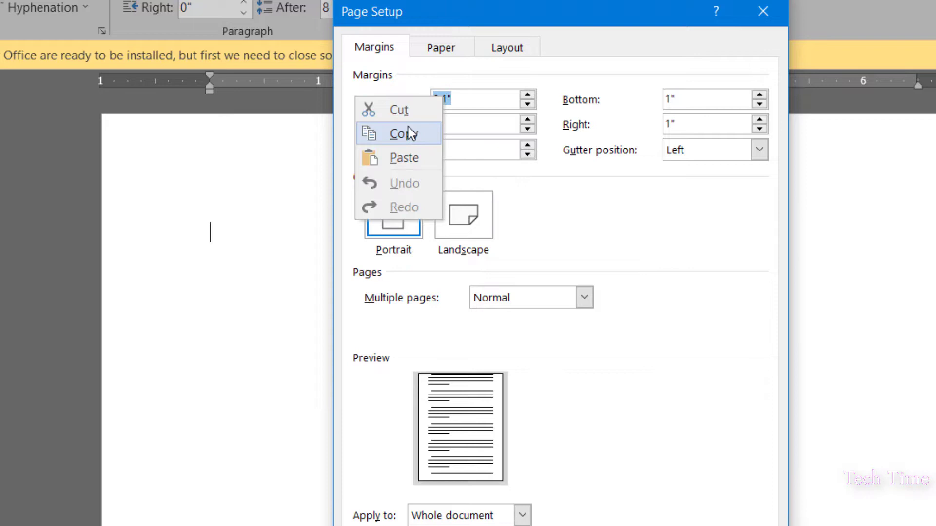
pyautogui.click(388, 132)
# Step: Paste 0.1 inch into the left, bottom and right margins
pyautogui.doubleClick(452, 125)
pyautogui.write('0.1')
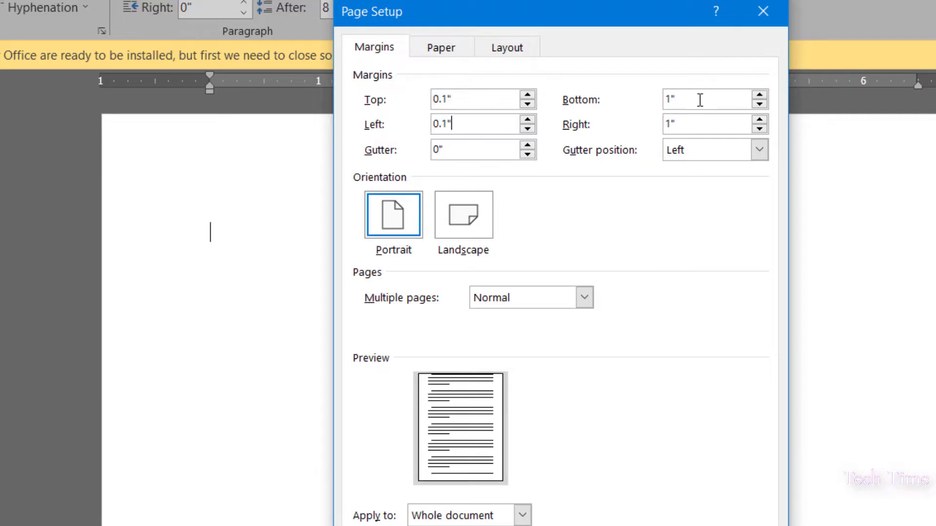
pyautogui.moveTo(700, 98); pyautogui.dragTo(665, 103)
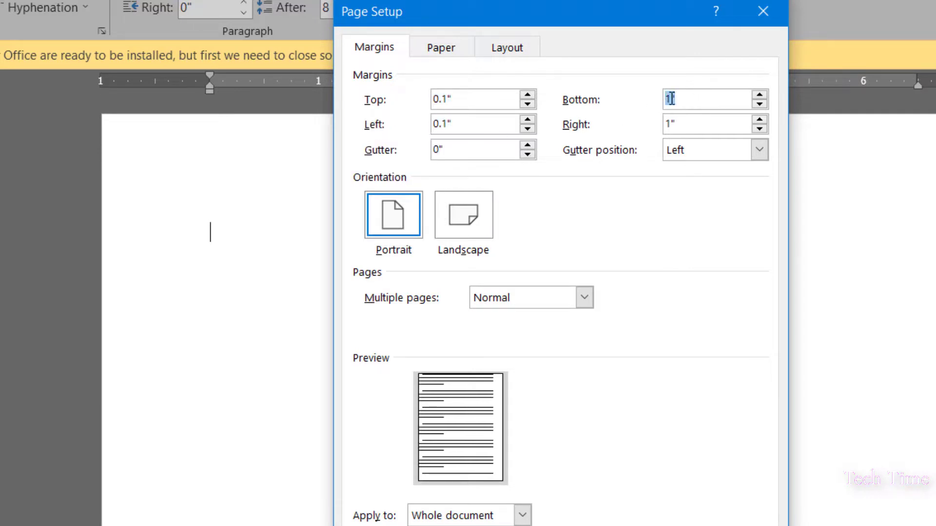
pyautogui.rightClick(670, 99)
pyautogui.click(630, 157)
pyautogui.press('Tab')
pyautogui.hotkey('ctrl', 'v')
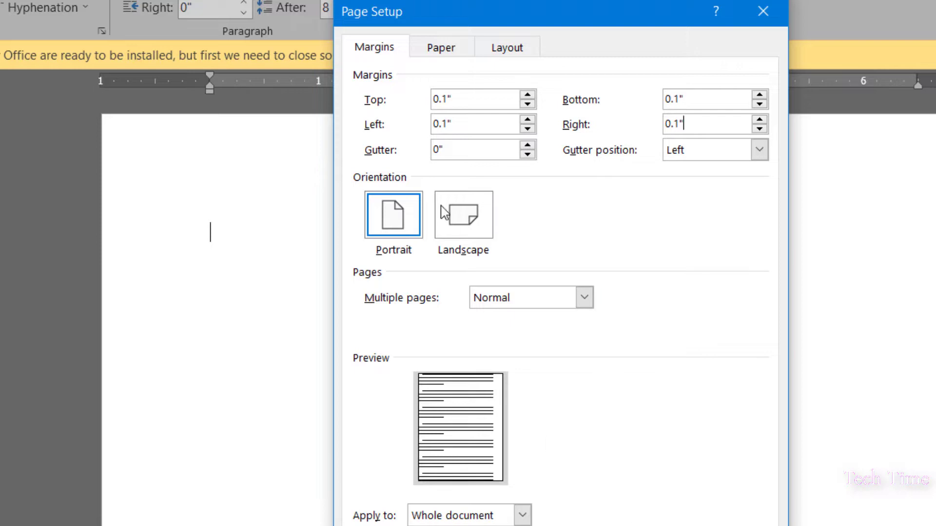
pyautogui.click(446, 51)
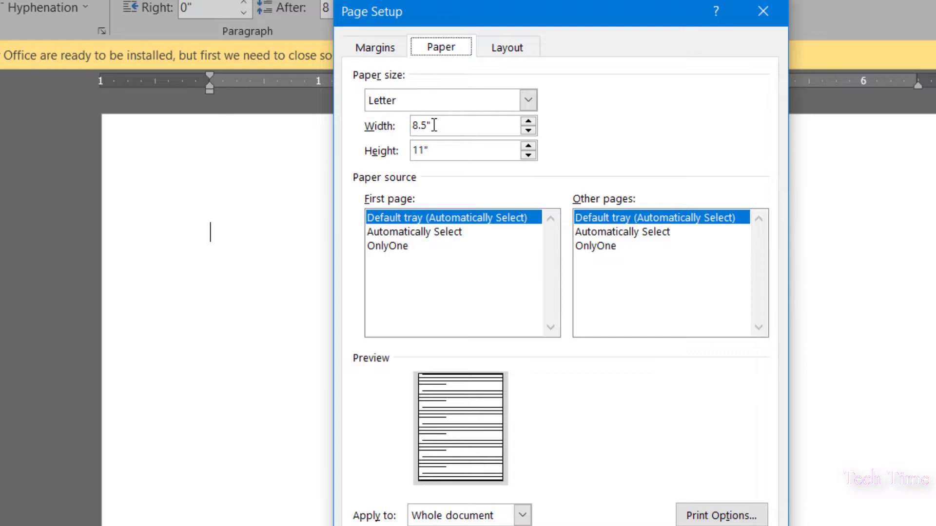
# Step: Change the paper width to 4 inches and height to 6 inches
pyautogui.moveTo(434, 126); pyautogui.dragTo(407, 125)
pyautogui.write('4')
pyautogui.moveTo(432, 150); pyautogui.dragTo(413, 150)
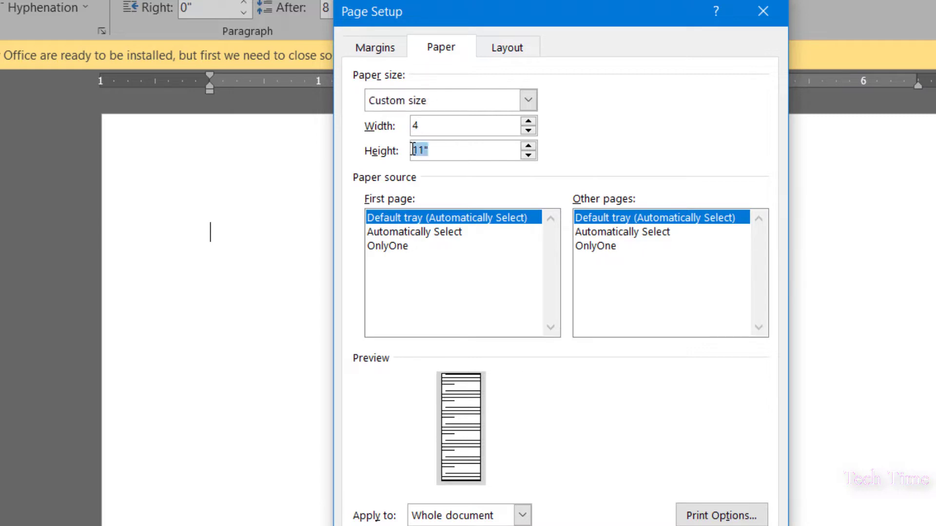
pyautogui.write('6')
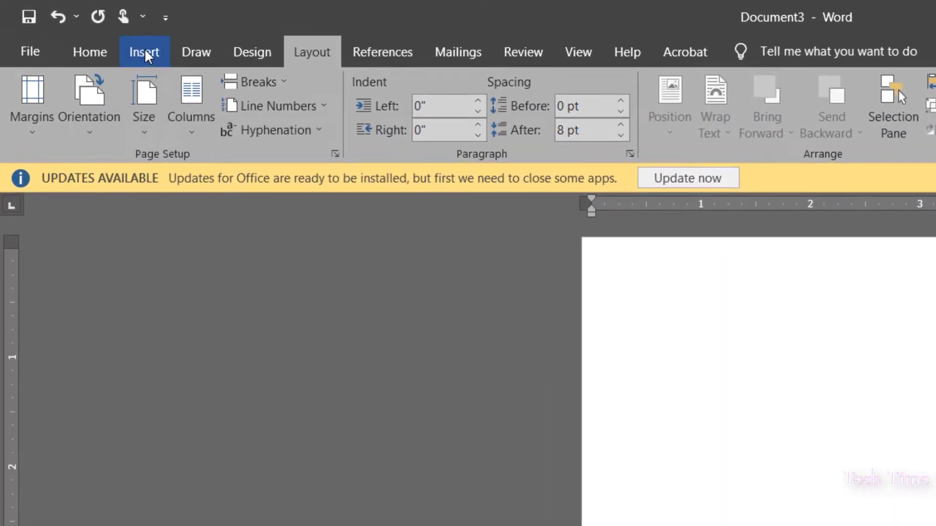
# Step: Insert a 3-column by 4-row table from the Insert tab's table grid
pyautogui.click(144, 52)
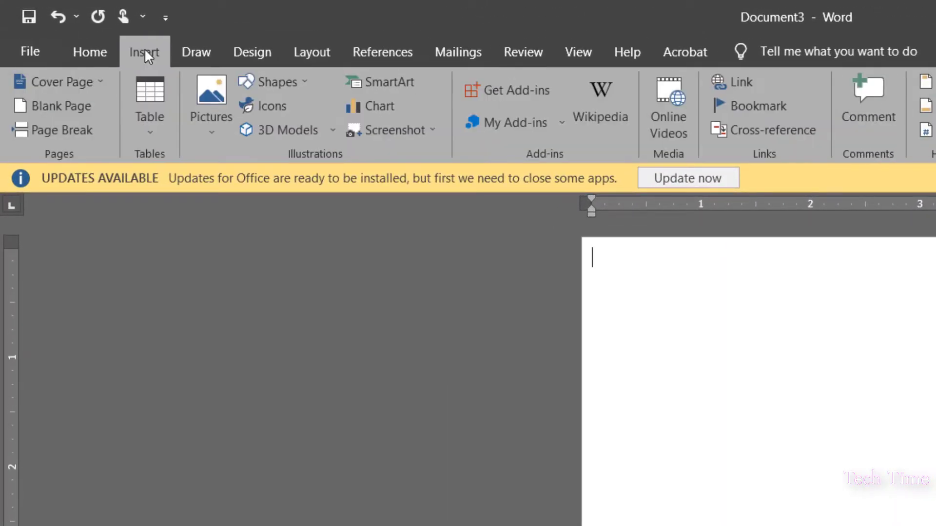
pyautogui.click(146, 125)
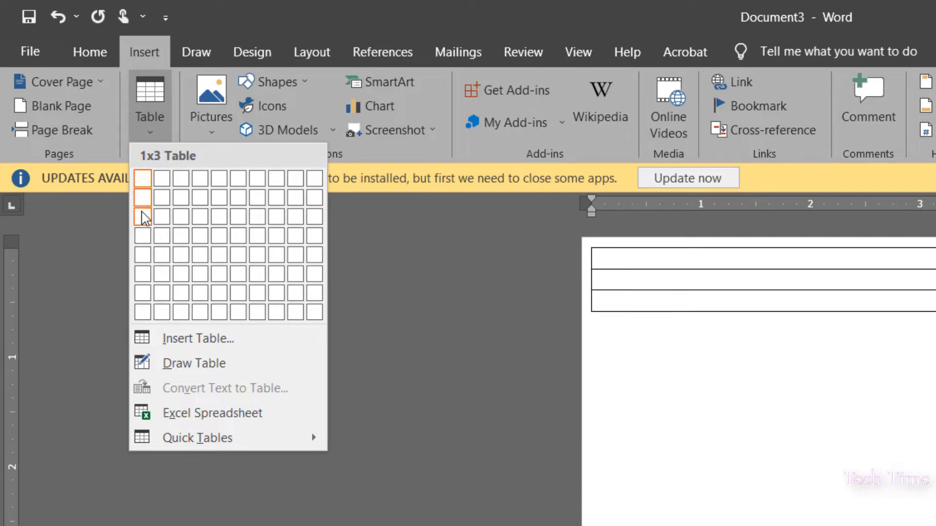
pyautogui.click(179, 237)
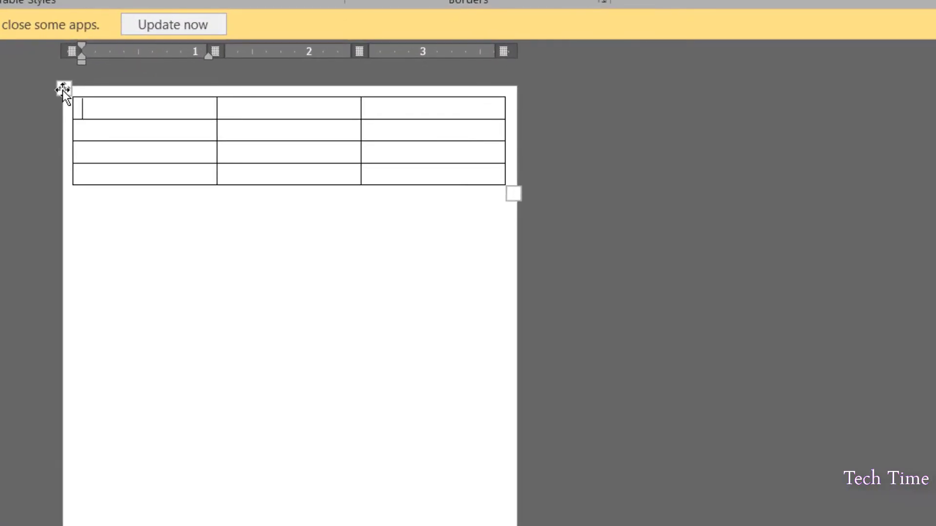
# Step: Select the table and set a specified row height of 1.35 inches in Table Properties
pyautogui.click(62, 89)
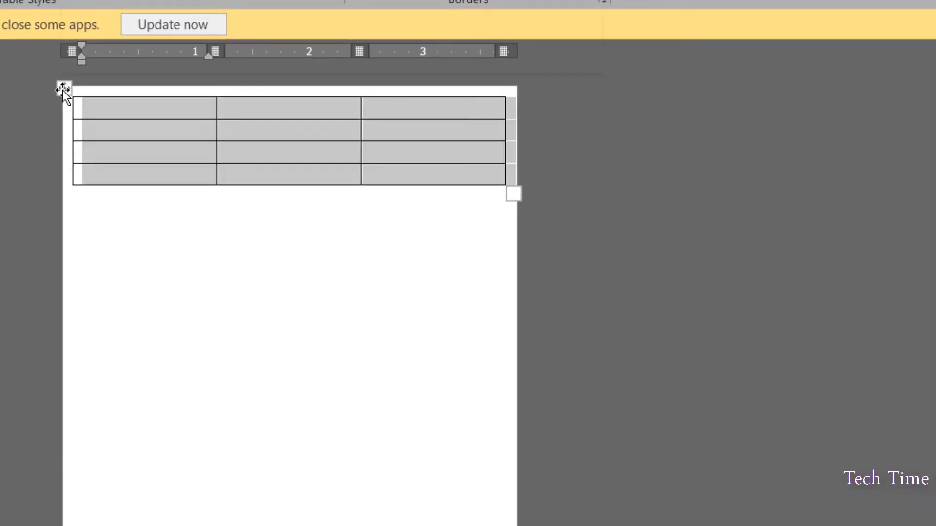
pyautogui.rightClick(256, 139)
pyautogui.click(333, 473)
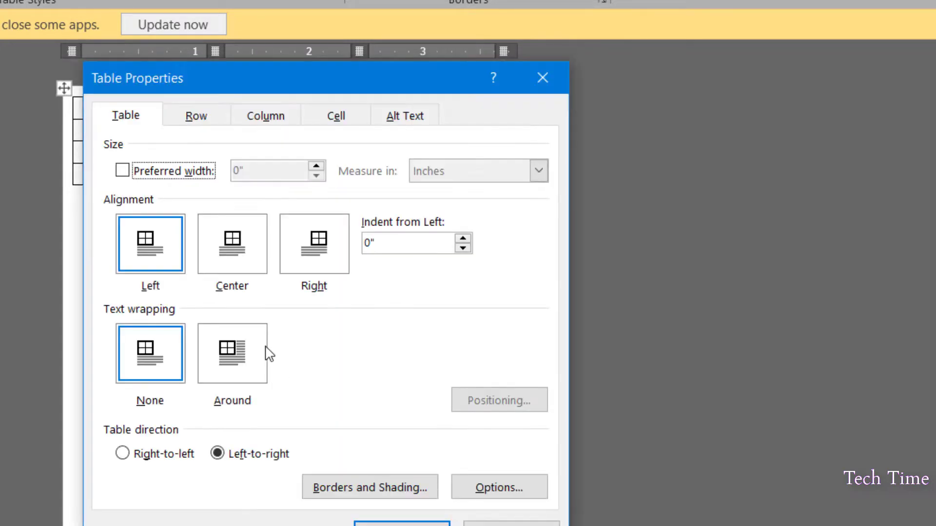
pyautogui.click(196, 117)
pyautogui.click(143, 189)
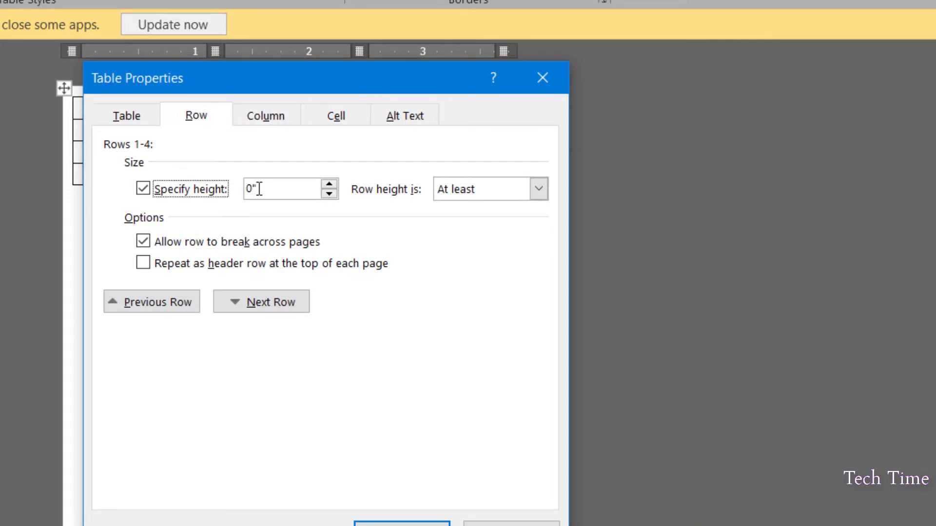
pyautogui.doubleClick(259, 188)
pyautogui.write('1.35')
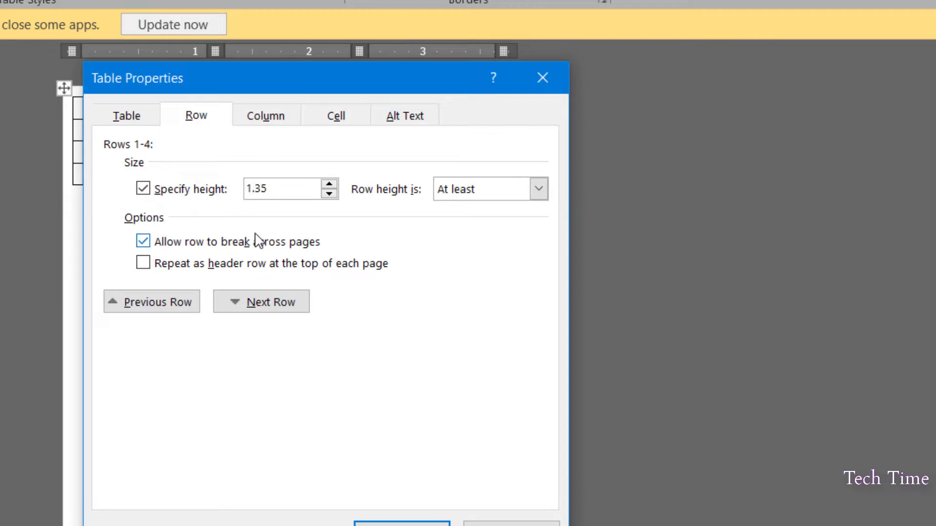
# Step: Set the preferred column width to 1.2 inches and apply the new sizes
pyautogui.click(268, 119)
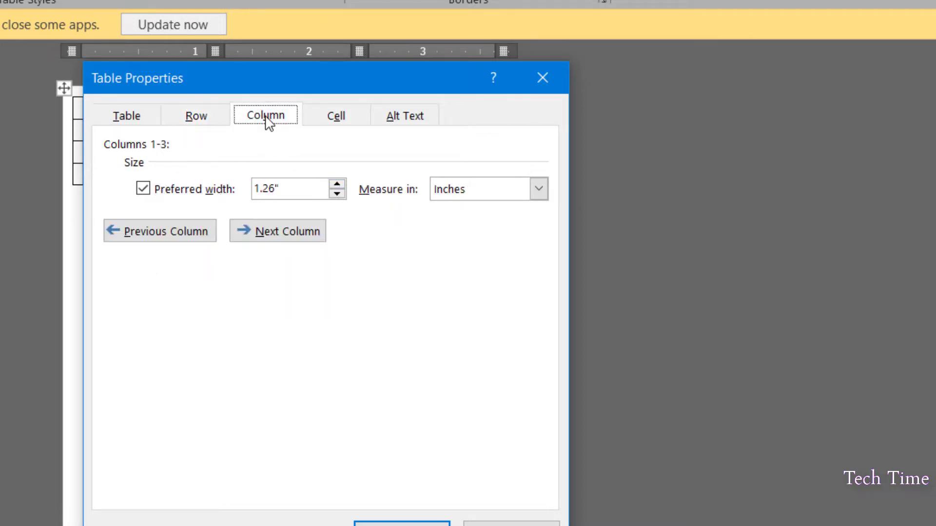
pyautogui.click(337, 194)
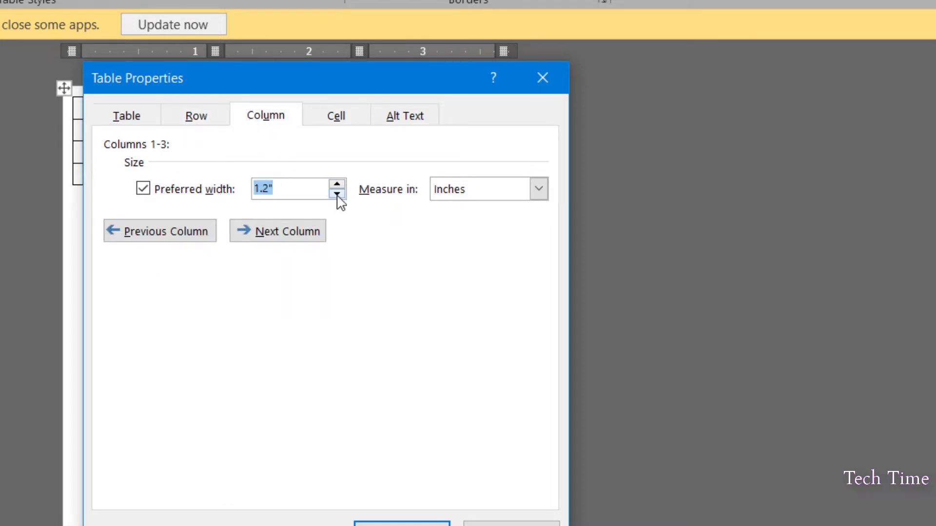
pyautogui.click(196, 116)
pyautogui.click(401, 523)
pyautogui.scroll(-1, 392, 518)
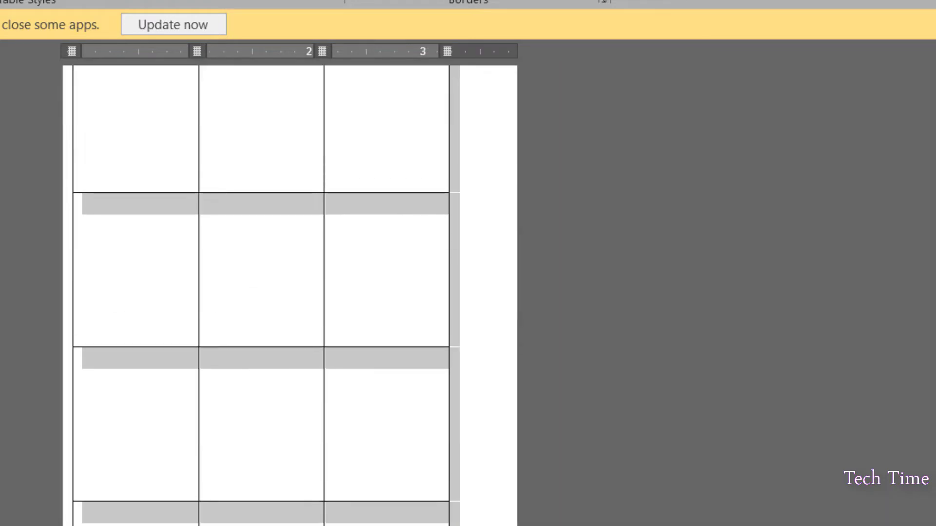
pyautogui.scroll(1, 392, 517)
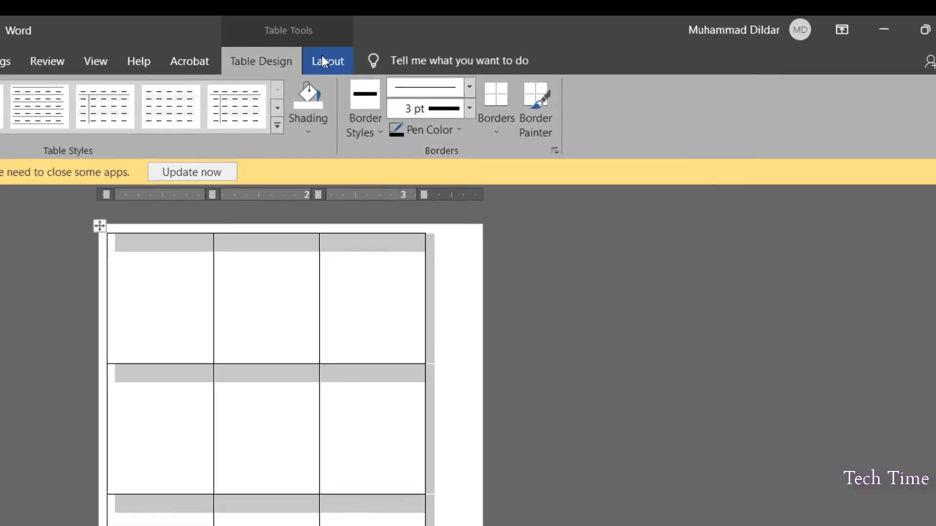
# Step: Set the table alignment to Center in Table Properties, then place the cursor in the first cell
pyautogui.click(493, 30)
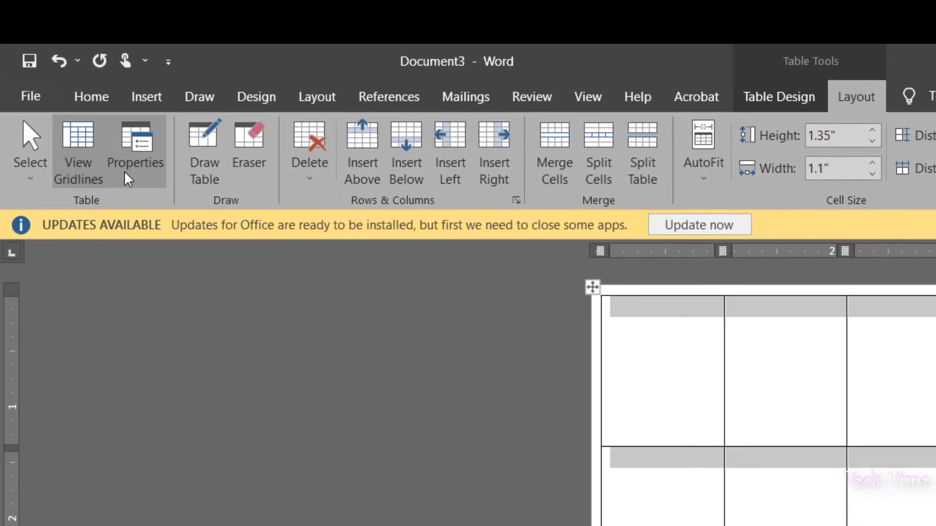
pyautogui.click(126, 168)
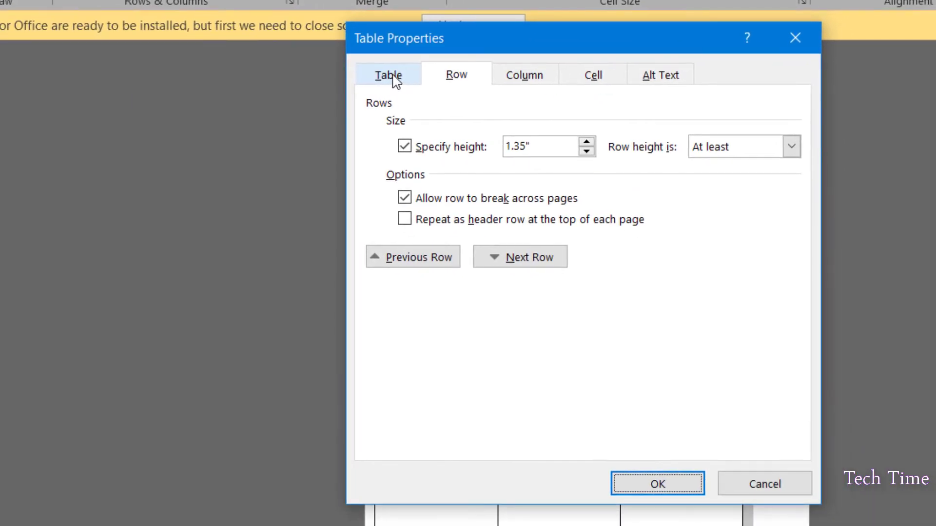
pyautogui.click(395, 79)
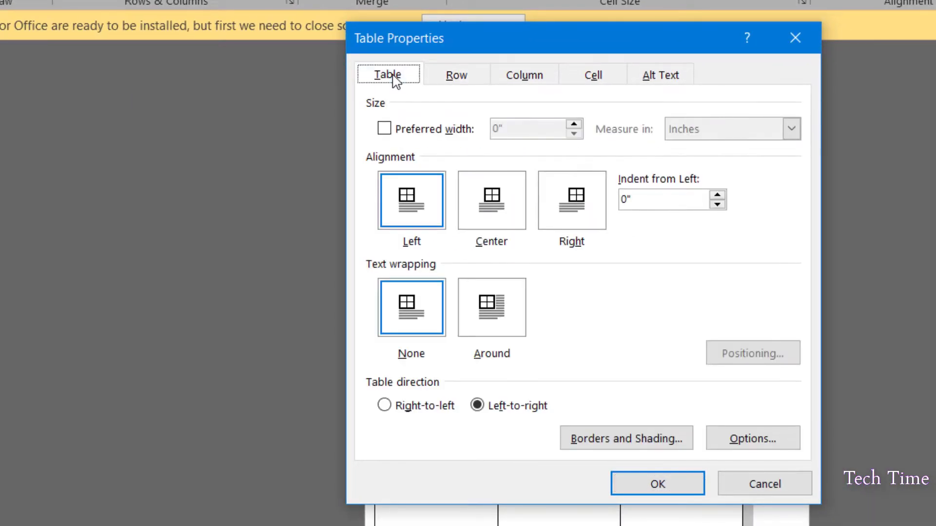
pyautogui.moveTo(558, 36); pyautogui.dragTo(925, 33)
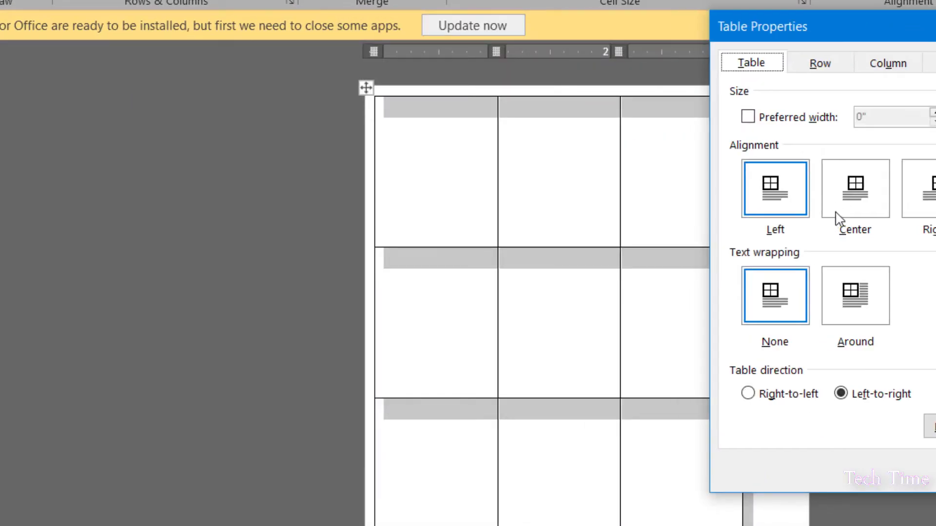
pyautogui.click(857, 203)
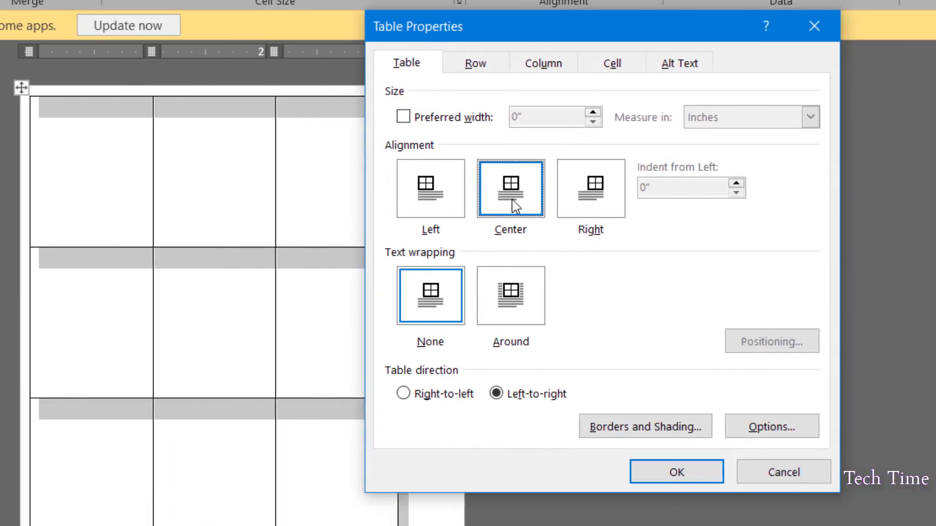
pyautogui.click(834, 472)
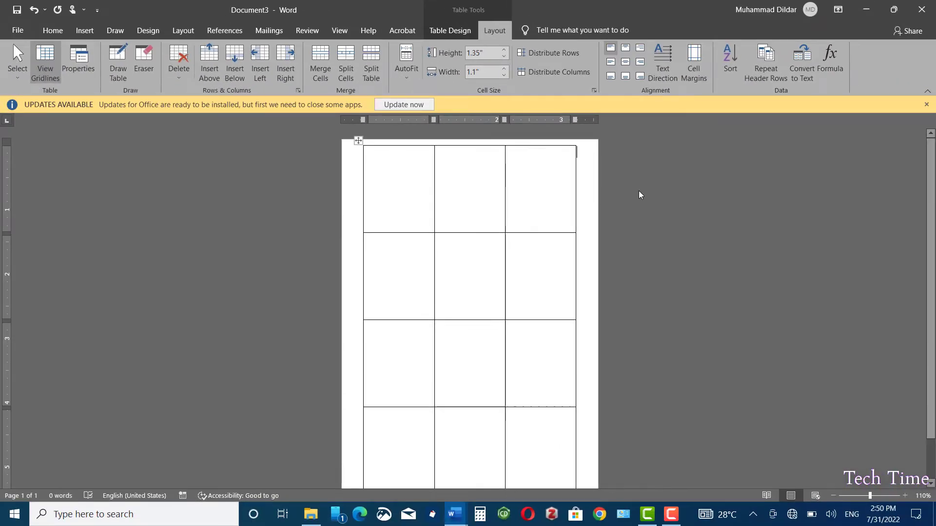
pyautogui.click(584, 199)
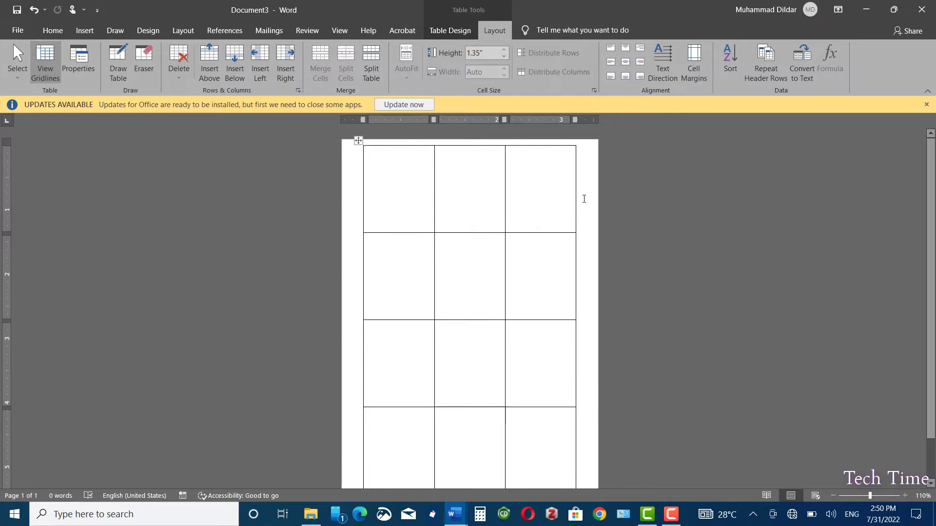
pyautogui.click(386, 199)
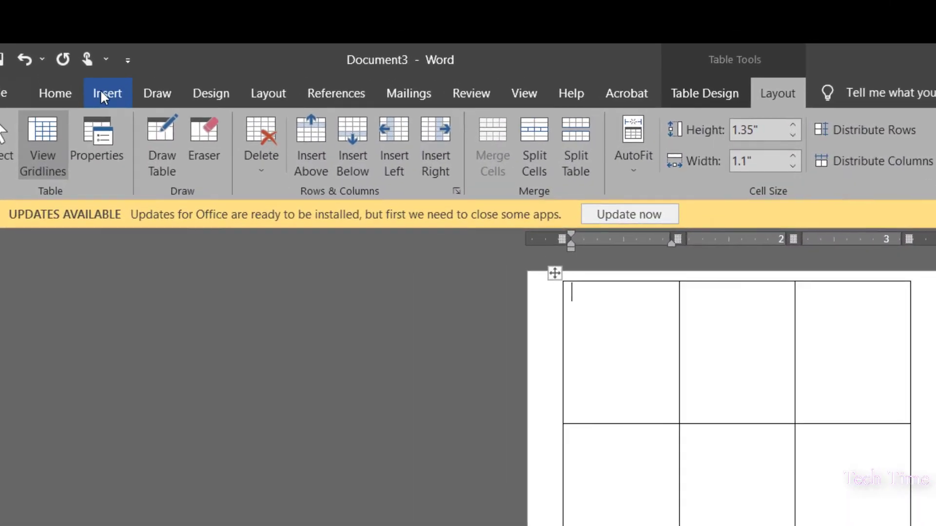
# Step: Insert 'Noor picture .jpg' from this device into the first cell
pyautogui.click(101, 89)
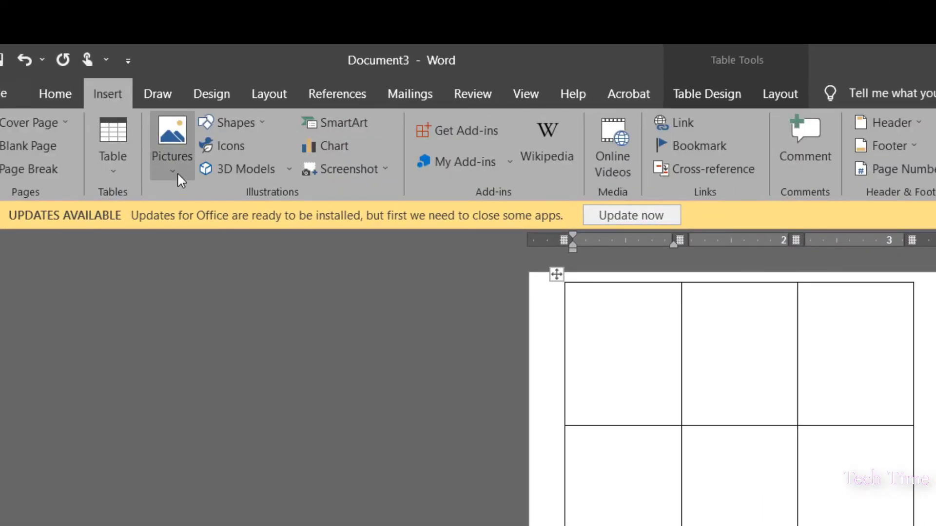
pyautogui.click(175, 139)
pyautogui.click(208, 222)
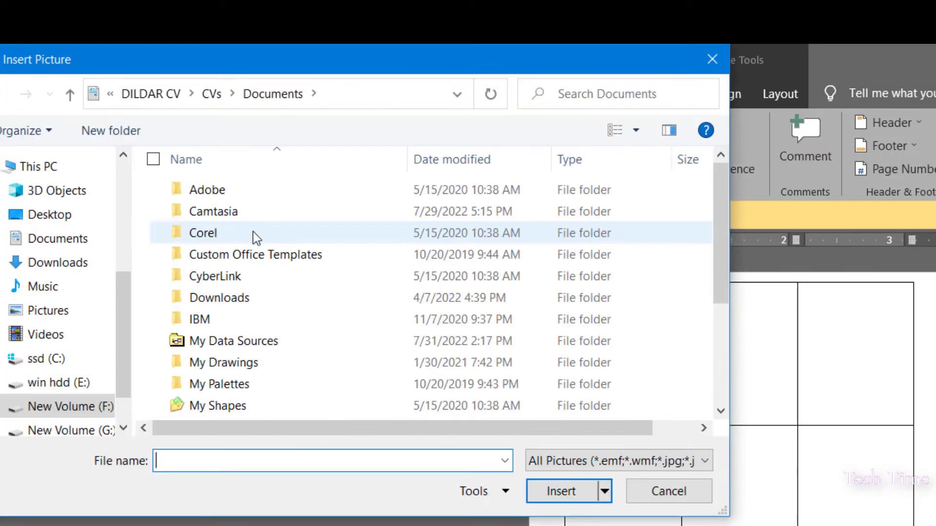
pyautogui.scroll(-3, 484, 355)
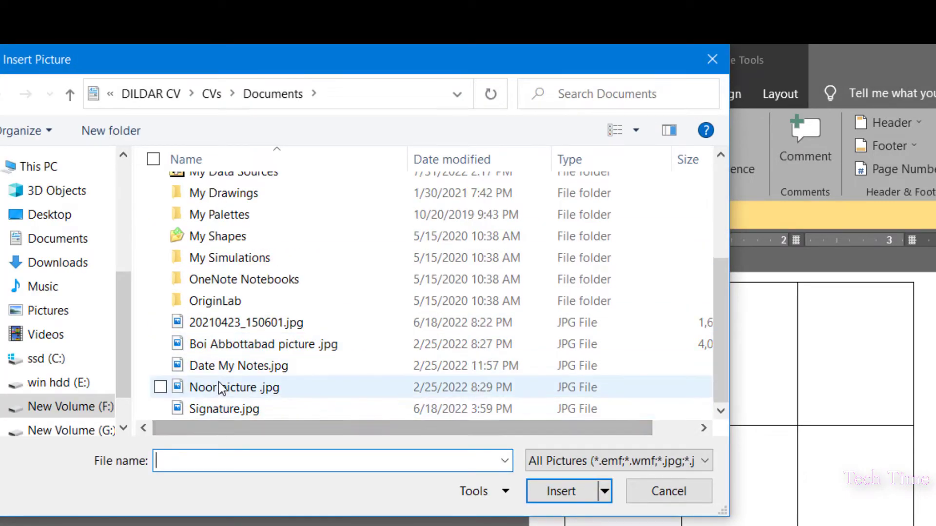
pyautogui.doubleClick(247, 389)
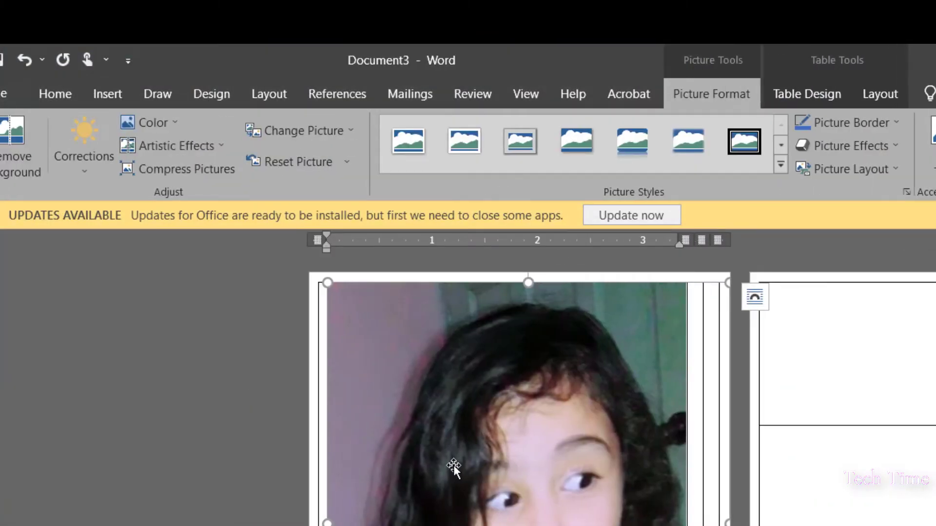
# Step: Shrink the photo and set its text wrapping to In Front of Text
pyautogui.moveTo(327, 283); pyautogui.dragTo(486, 395)
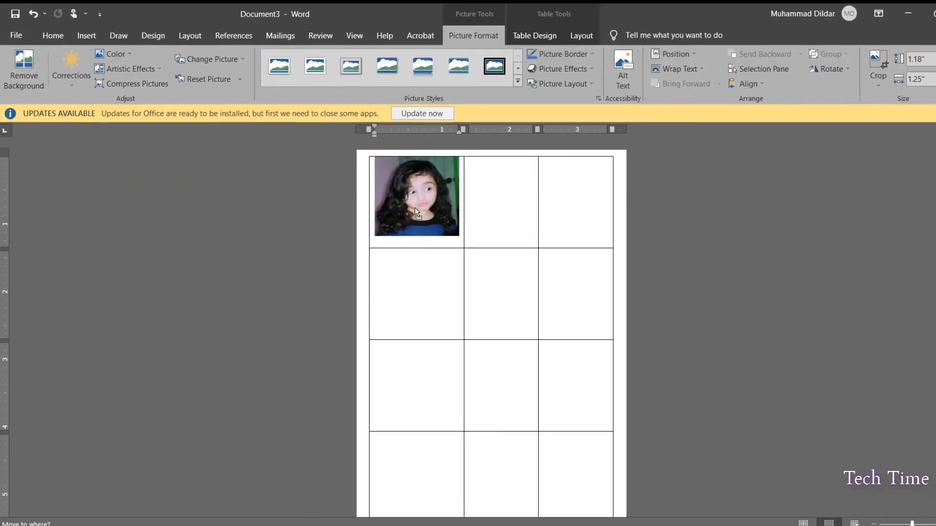
pyautogui.click(398, 186)
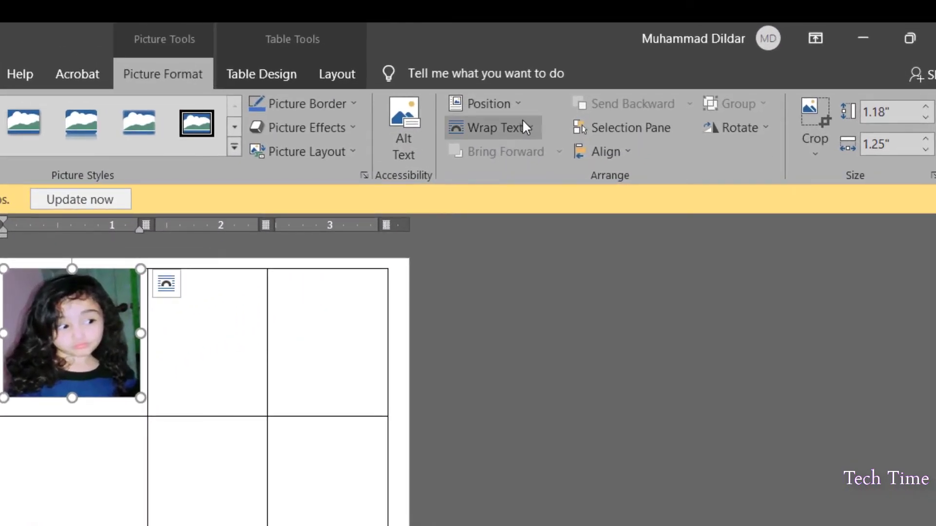
pyautogui.click(522, 120)
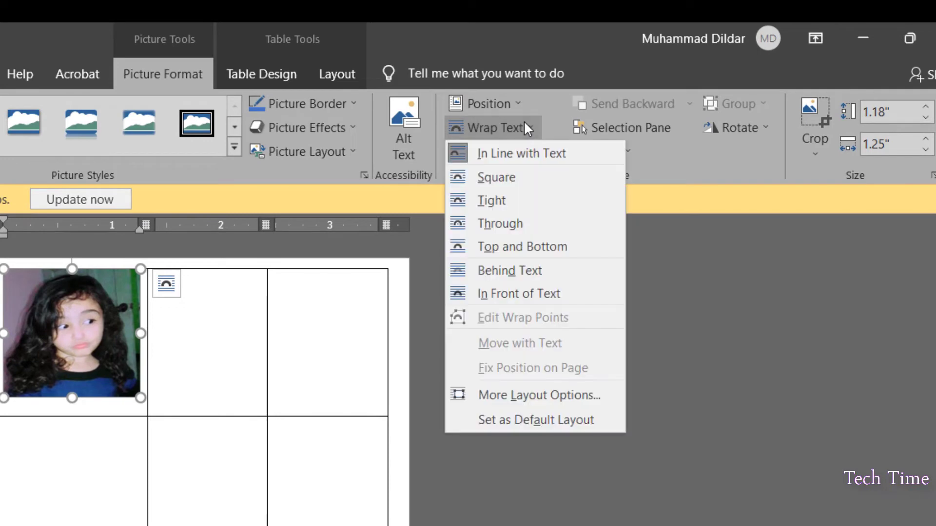
pyautogui.click(530, 293)
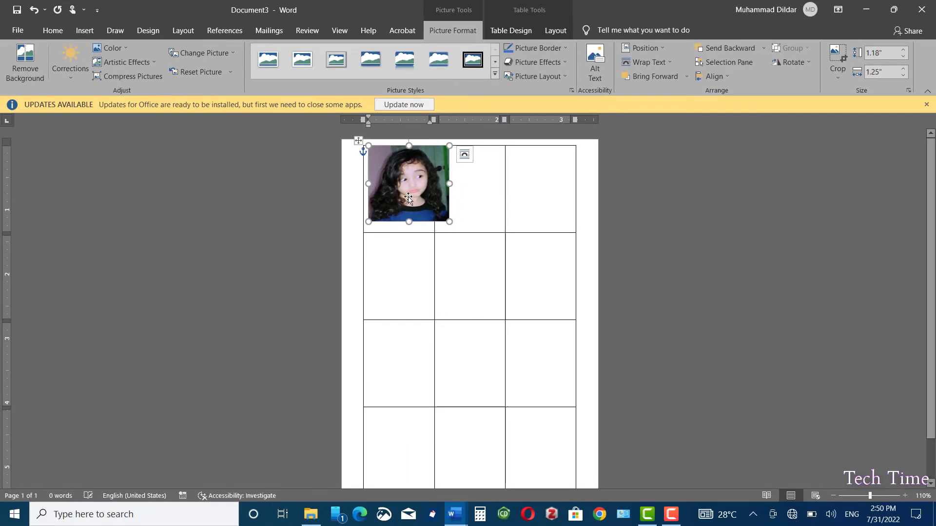
# Step: Move and resize the photo to fit inside the top-left cell
pyautogui.moveTo(462, 195); pyautogui.dragTo(431, 189)
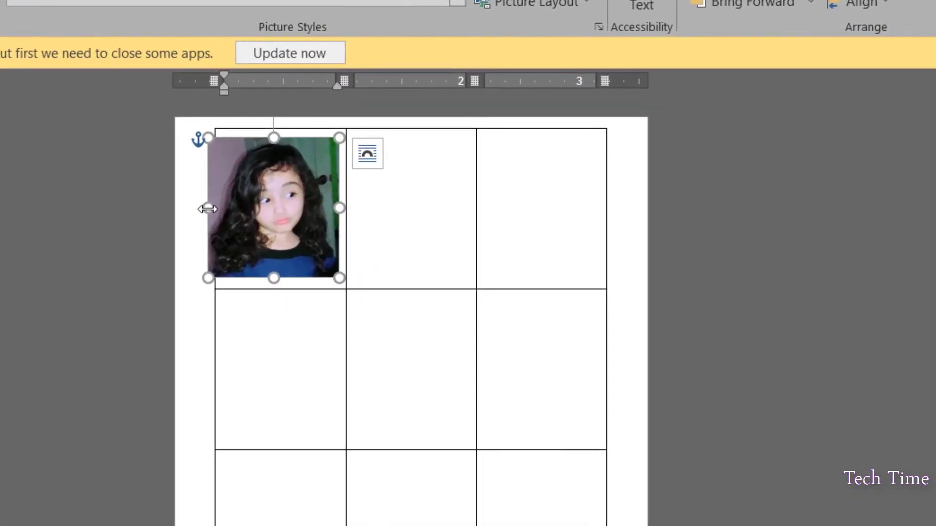
pyautogui.moveTo(360, 190); pyautogui.dragTo(367, 188)
pyautogui.moveTo(221, 208); pyautogui.dragTo(222, 208)
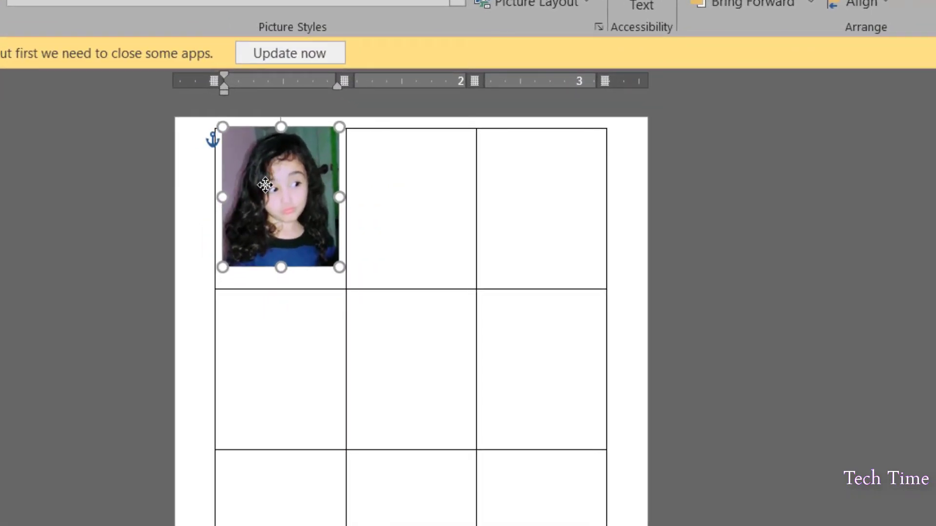
pyautogui.moveTo(340, 208); pyautogui.dragTo(273, 212)
pyautogui.click(439, 200)
pyautogui.click(309, 208)
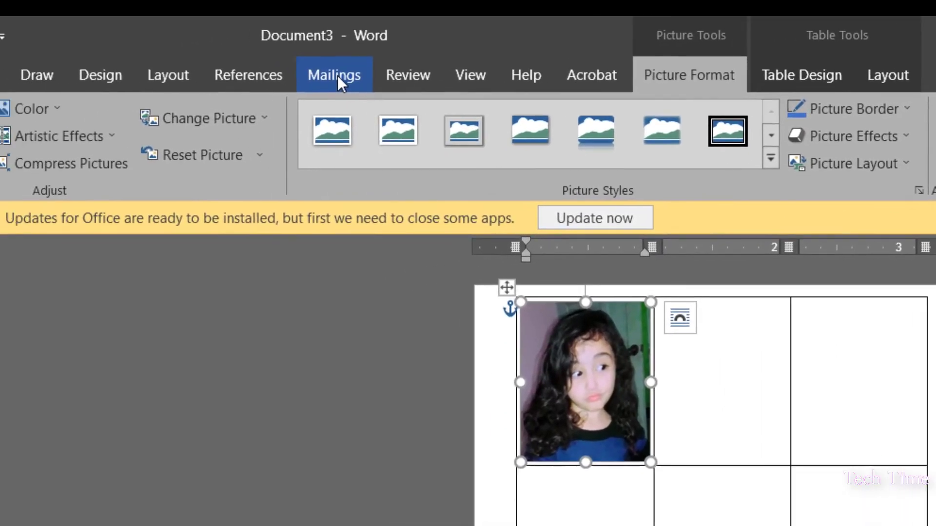
# Step: Start a Labels mail merge, cancel Label Options, and run Update Labels
pyautogui.click(338, 76)
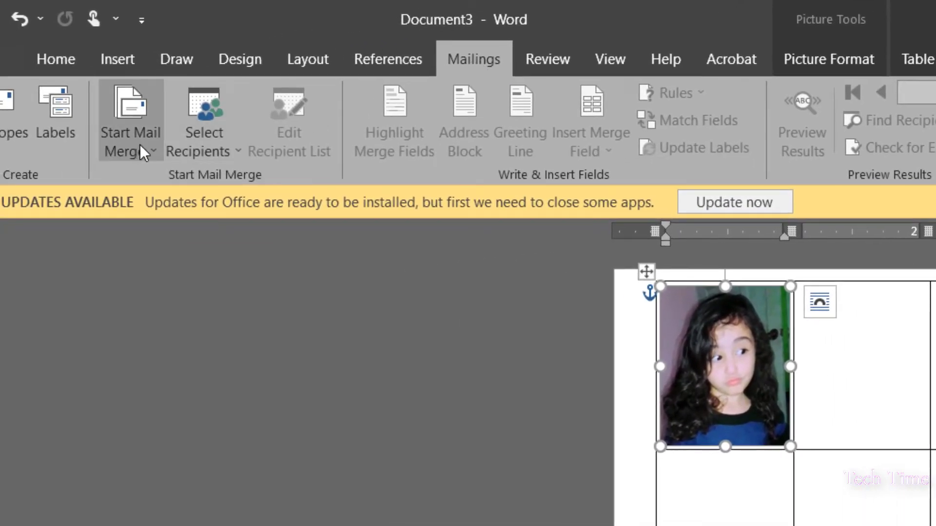
pyautogui.click(140, 145)
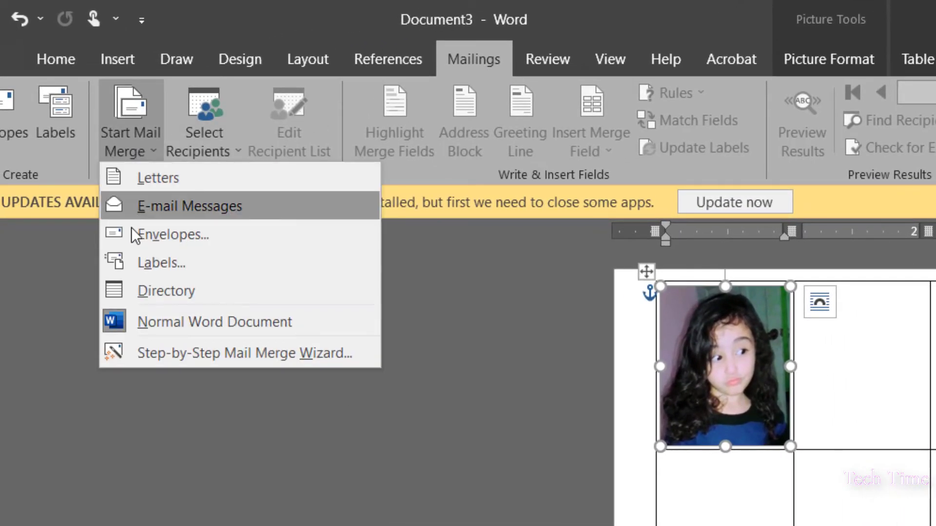
pyautogui.click(166, 261)
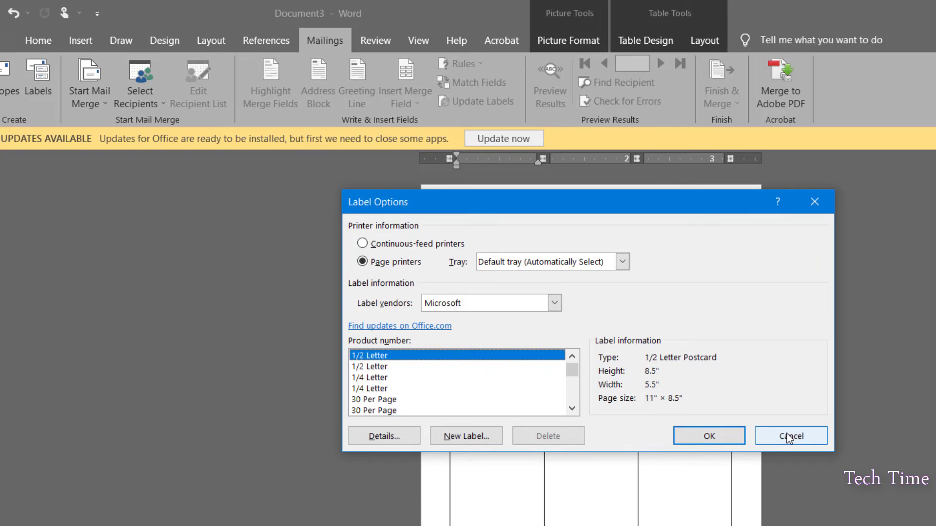
pyautogui.click(789, 437)
pyautogui.click(89, 92)
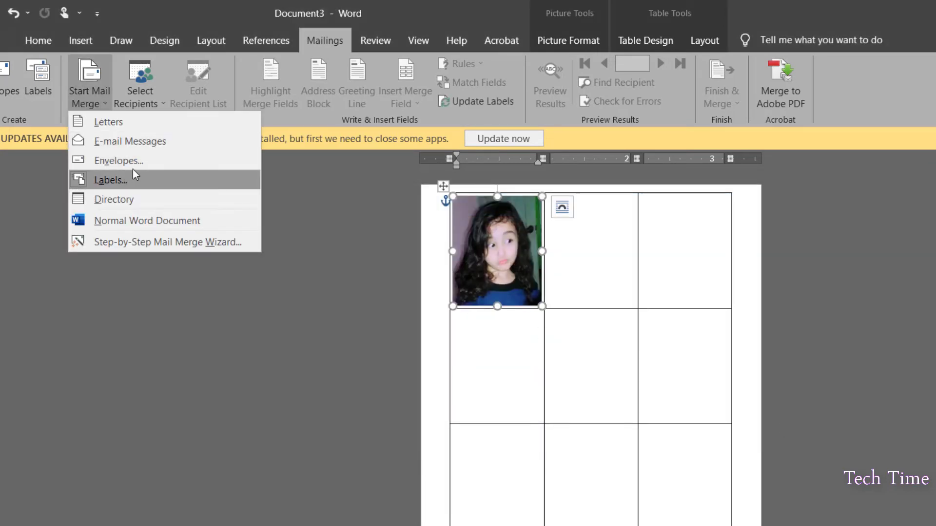
pyautogui.click(214, 190)
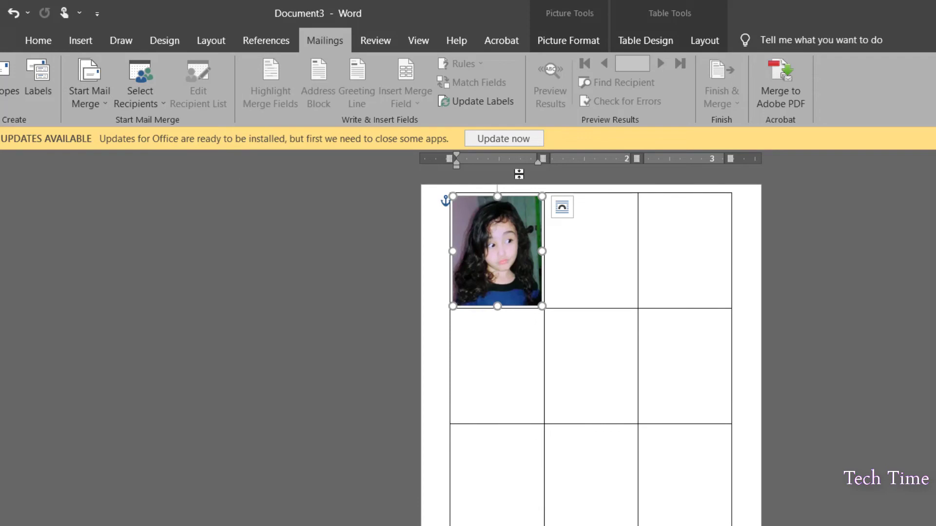
pyautogui.click(485, 101)
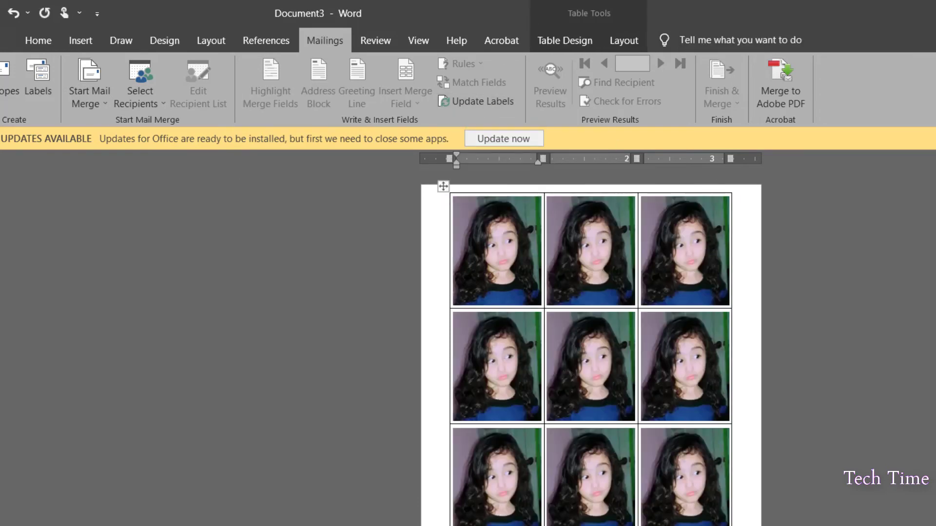
pyautogui.scroll(-1, 591, 348)
pyautogui.scroll(1, 591, 348)
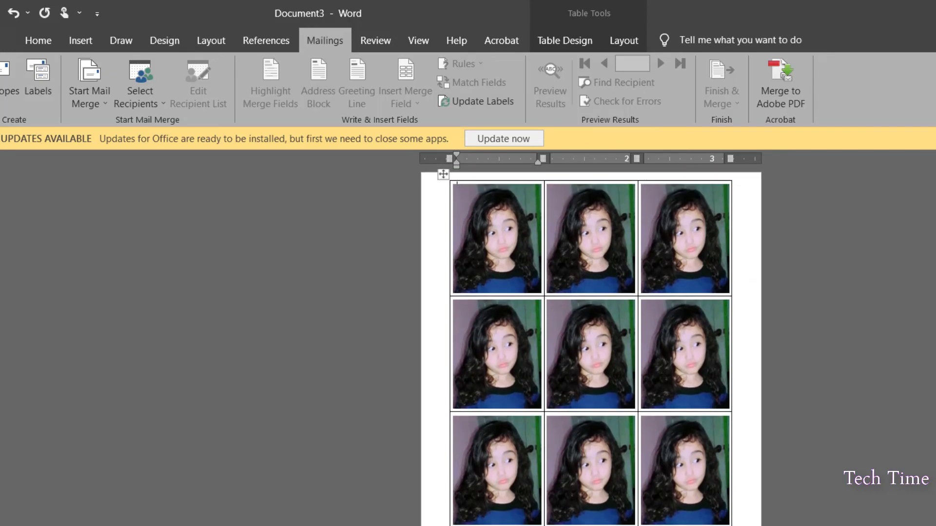
pyautogui.scroll(-1, 591, 348)
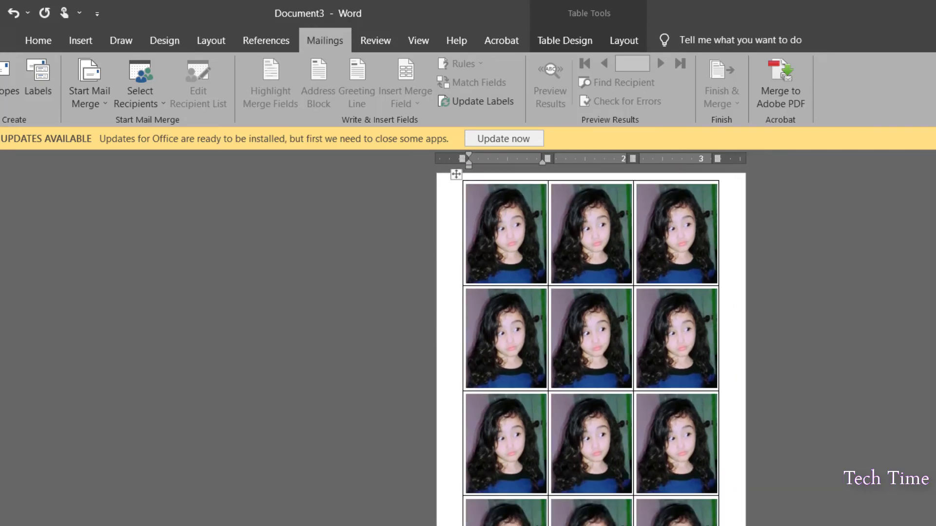
pyautogui.scroll(1, 815, 269)
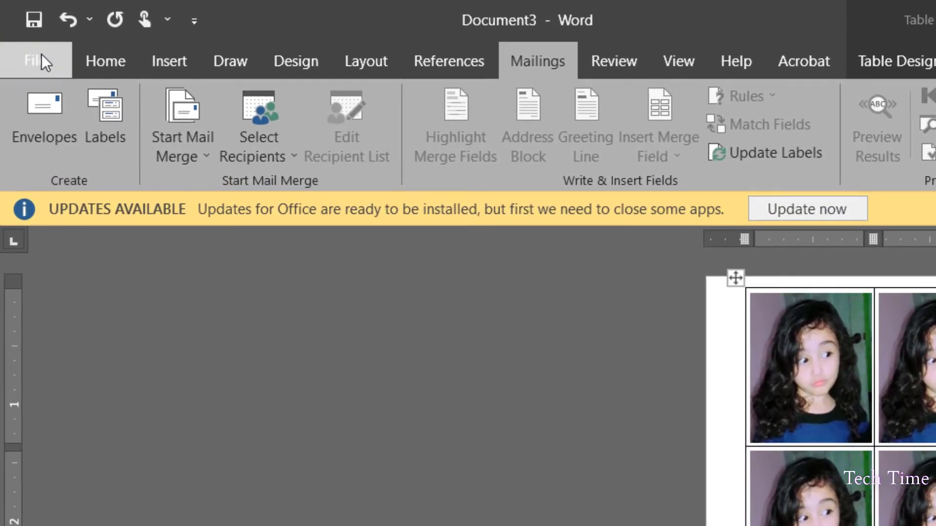
pyautogui.click(40, 55)
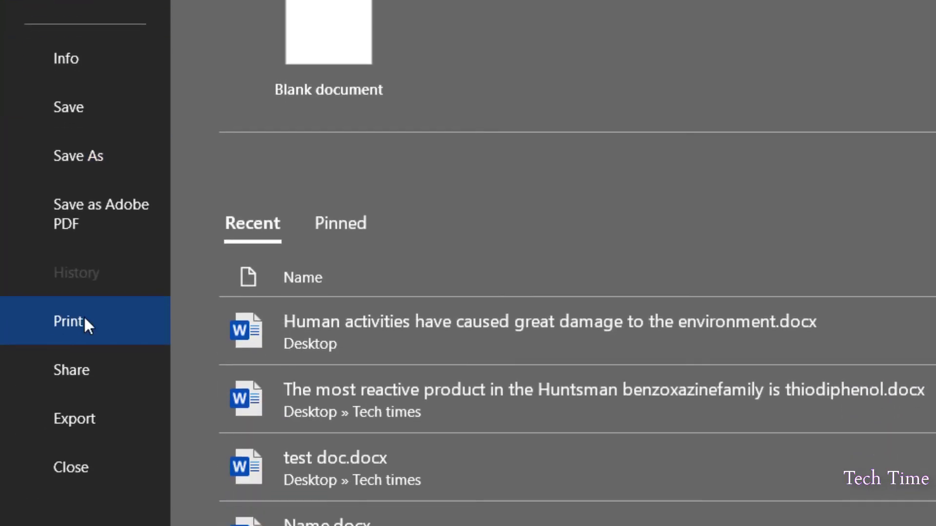
pyautogui.click(83, 323)
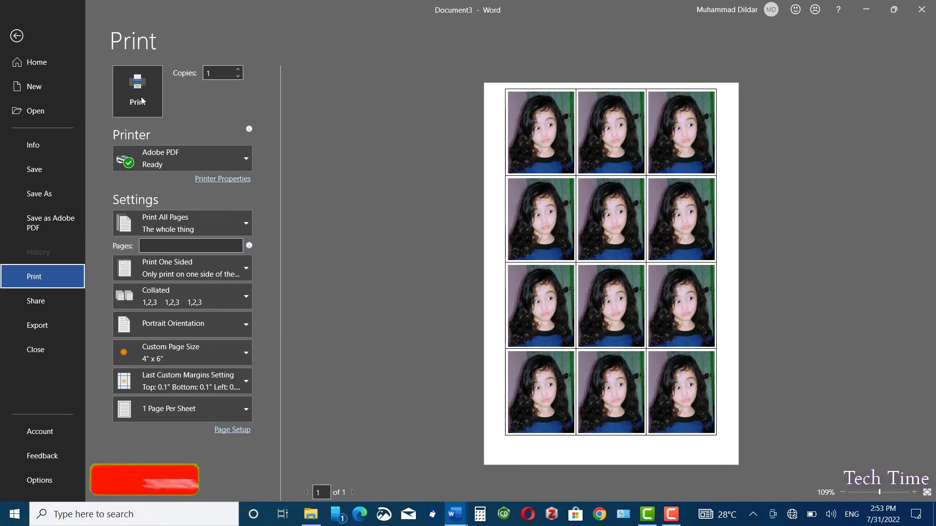
pyautogui.click(18, 35)
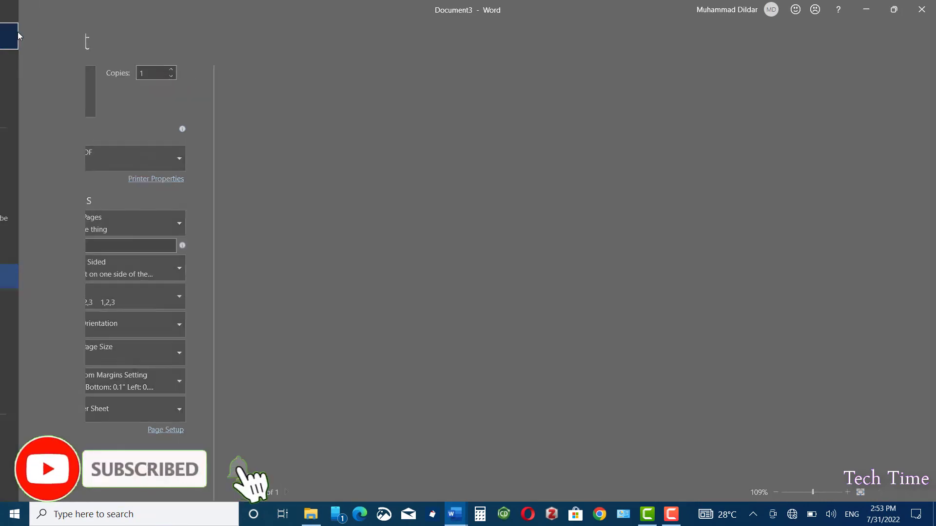